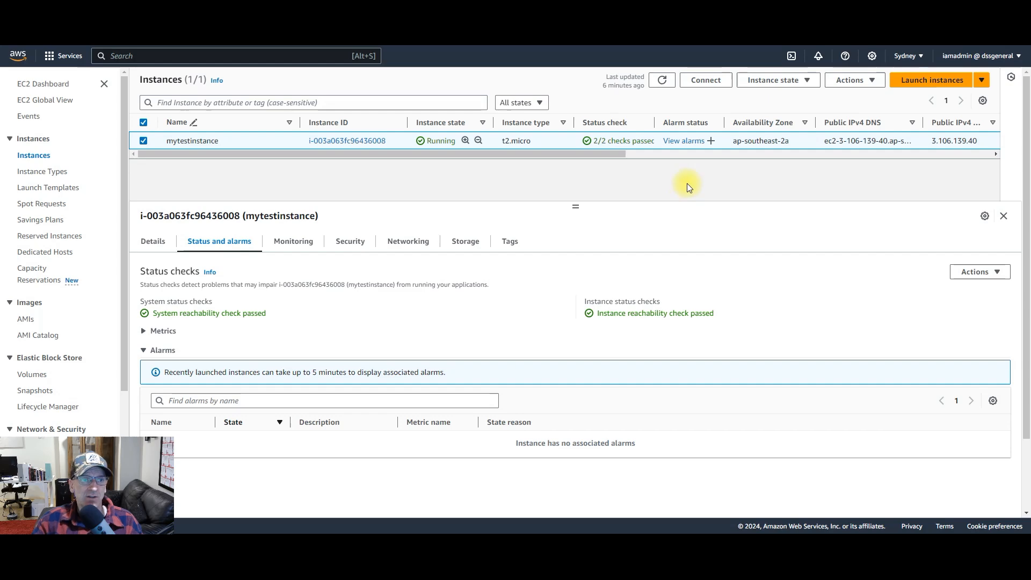
- Start launching a new EC2 instance from the EC2 dashboard and name it mytestinstnce2
click(45, 83)
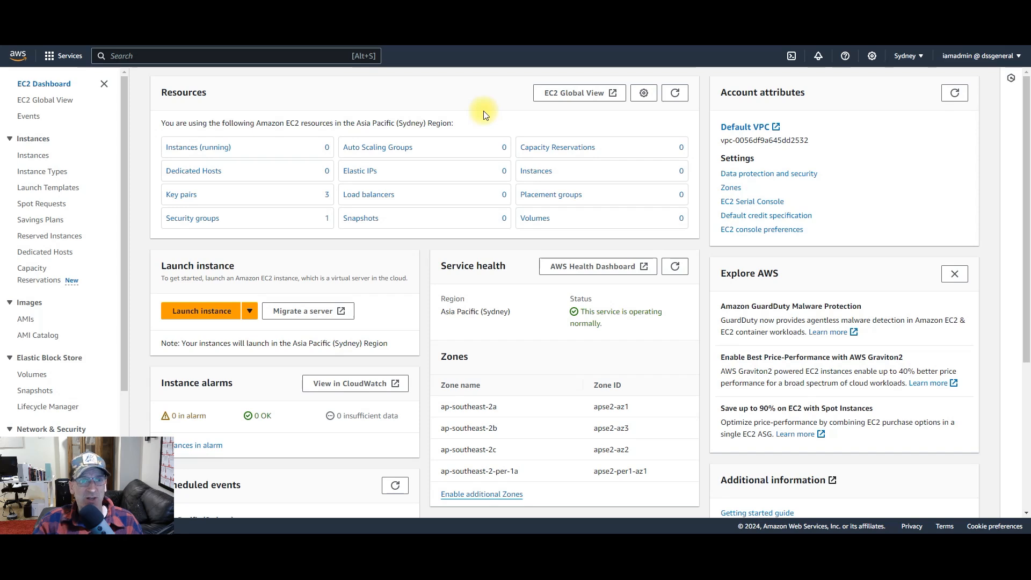
click(32, 155)
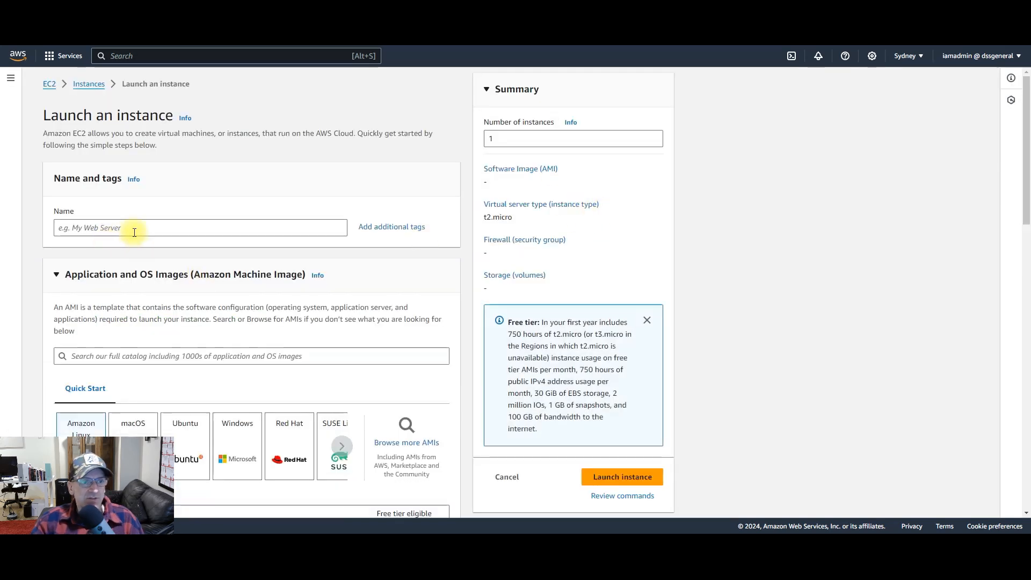
click(134, 231)
text(mytestinstnce2)
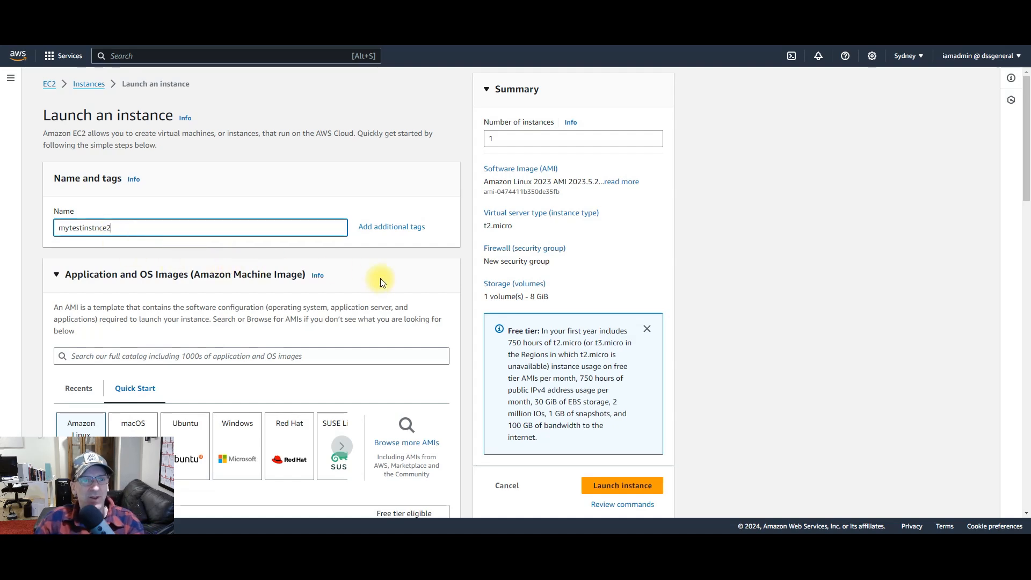
- Choose the existing cw_key_pair as the login key pair for the new instance
scroll(381, 278, down, 3)
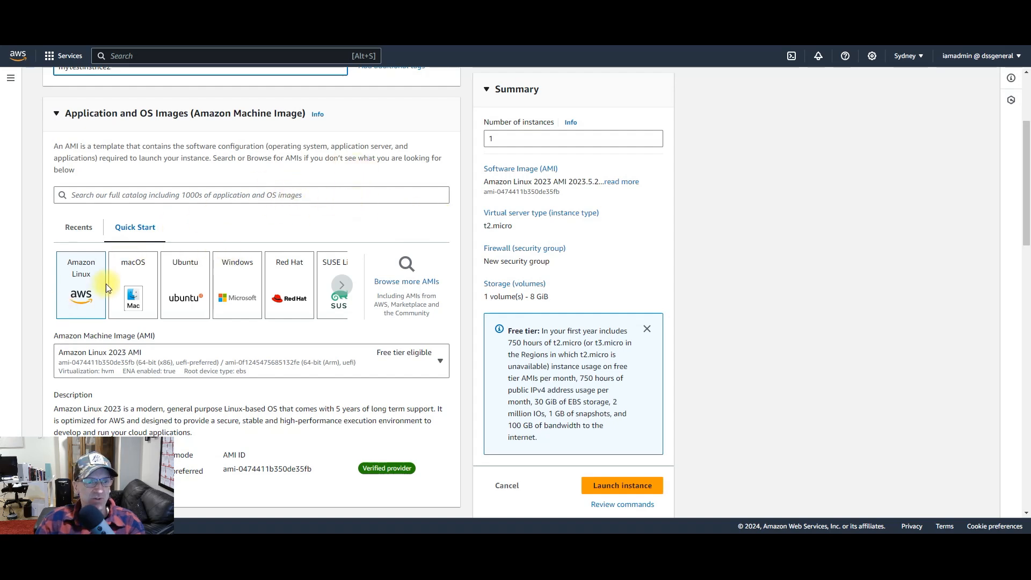
scroll(404, 321, down, 2)
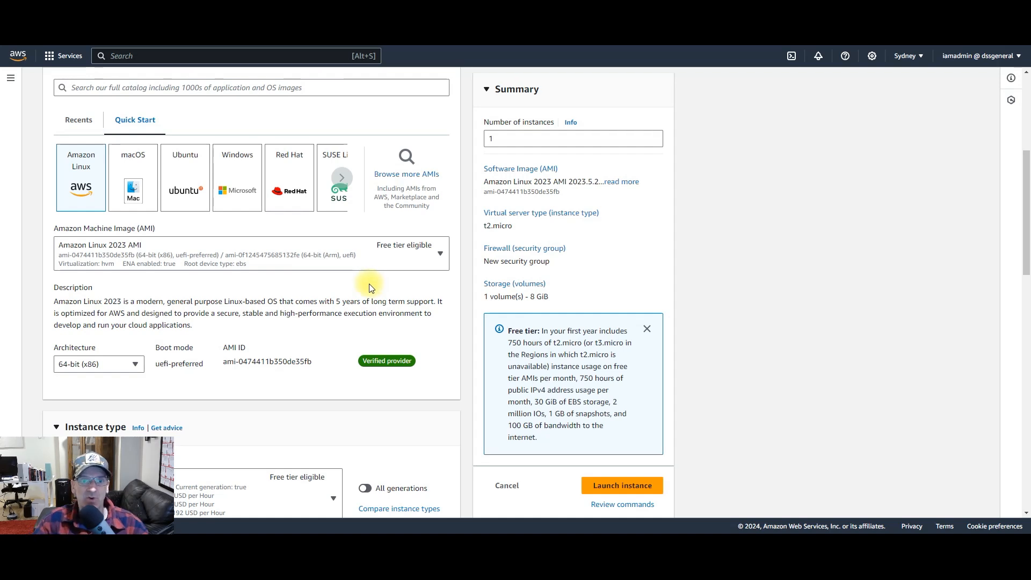
scroll(401, 294, down, 4)
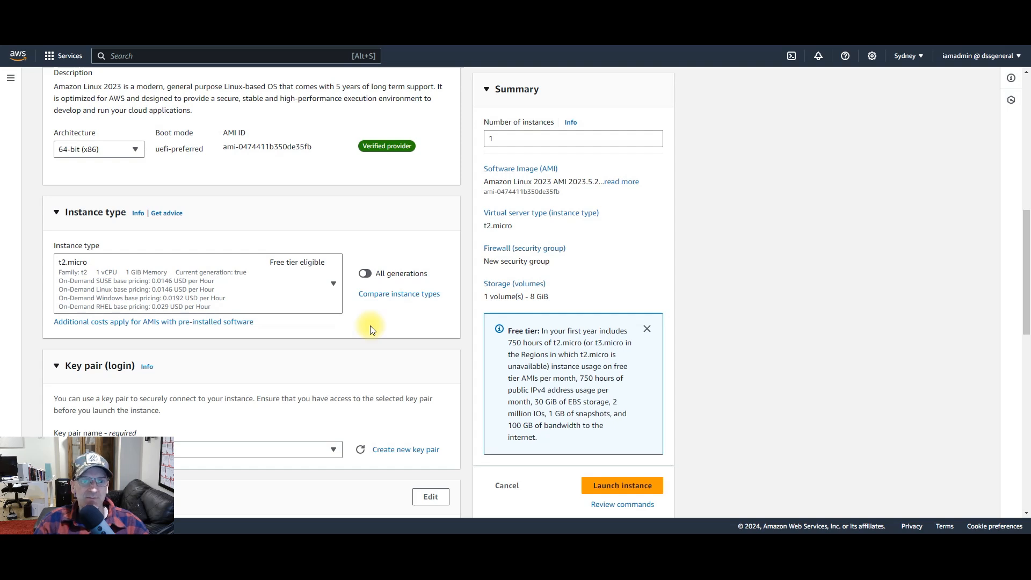
scroll(370, 325, down, 3)
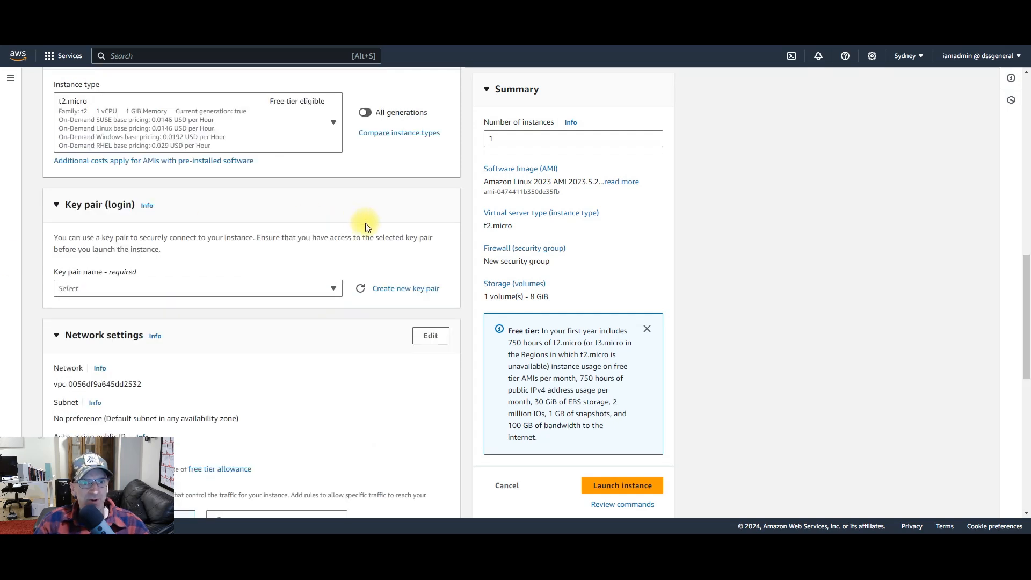
click(325, 297)
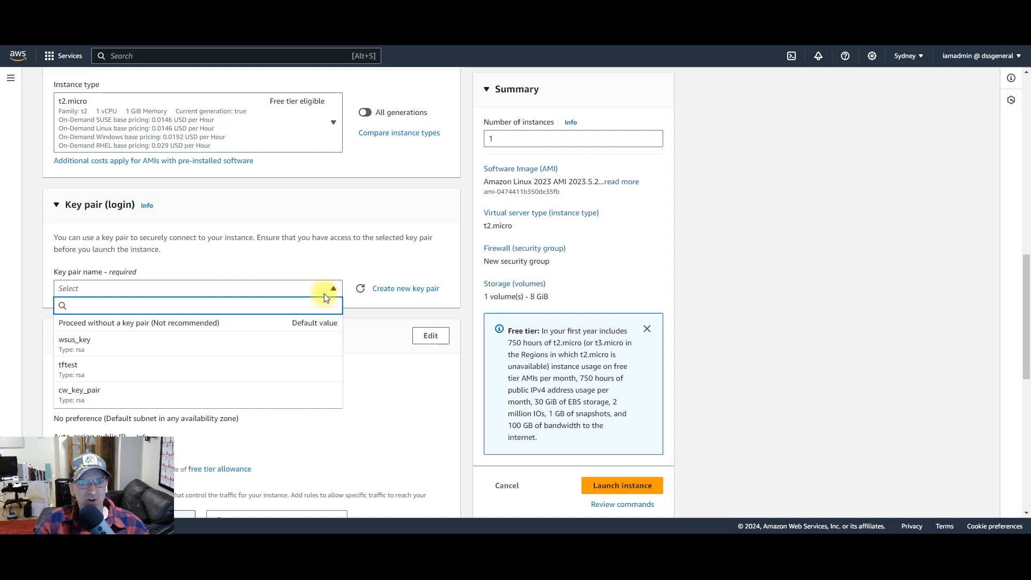
click(237, 396)
- Restrict the new security group's allowed SSH traffic source to My IP in the network settings
scroll(363, 365, down, 2)
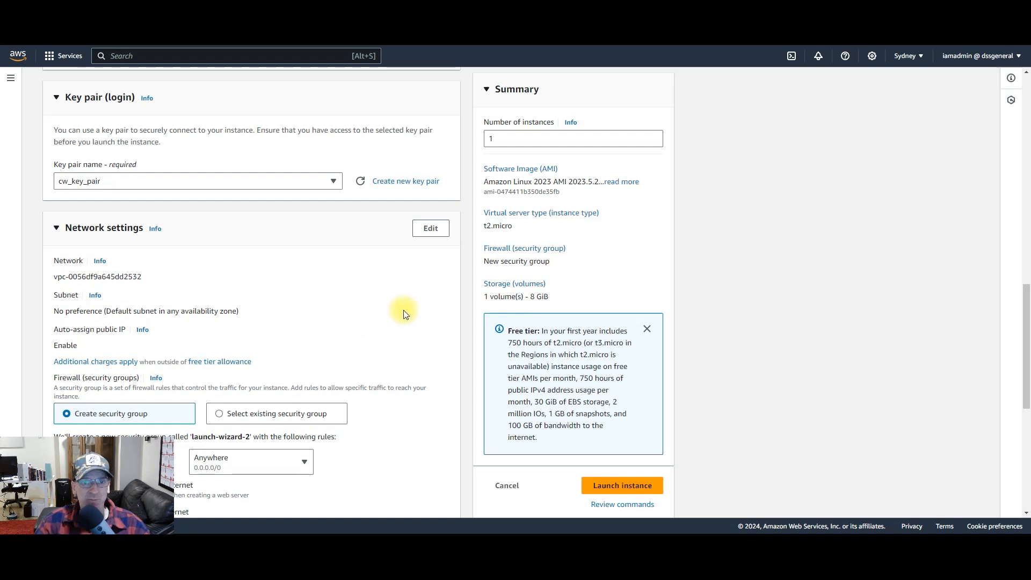
scroll(404, 310, down, 2)
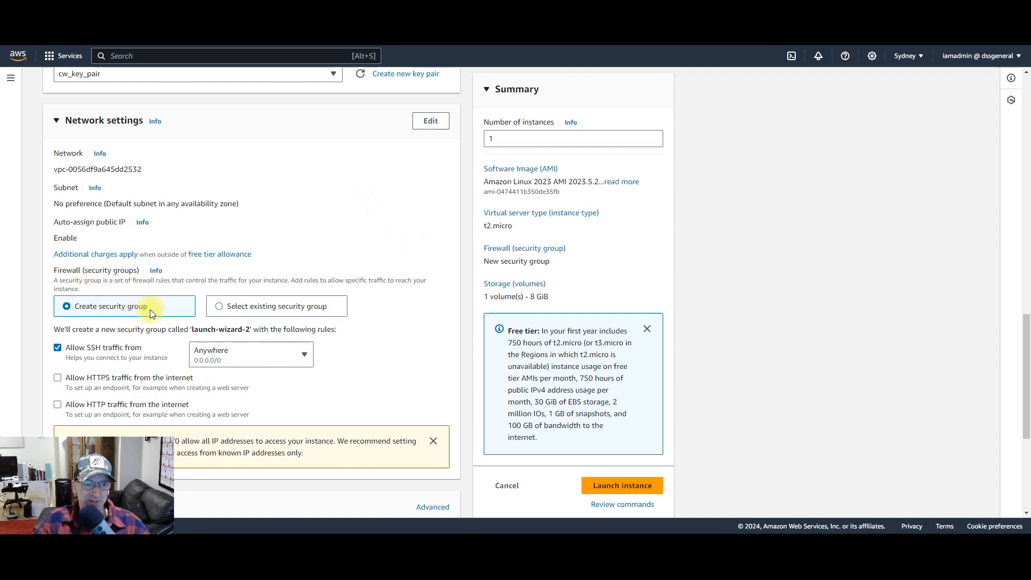
scroll(382, 281, down, 2)
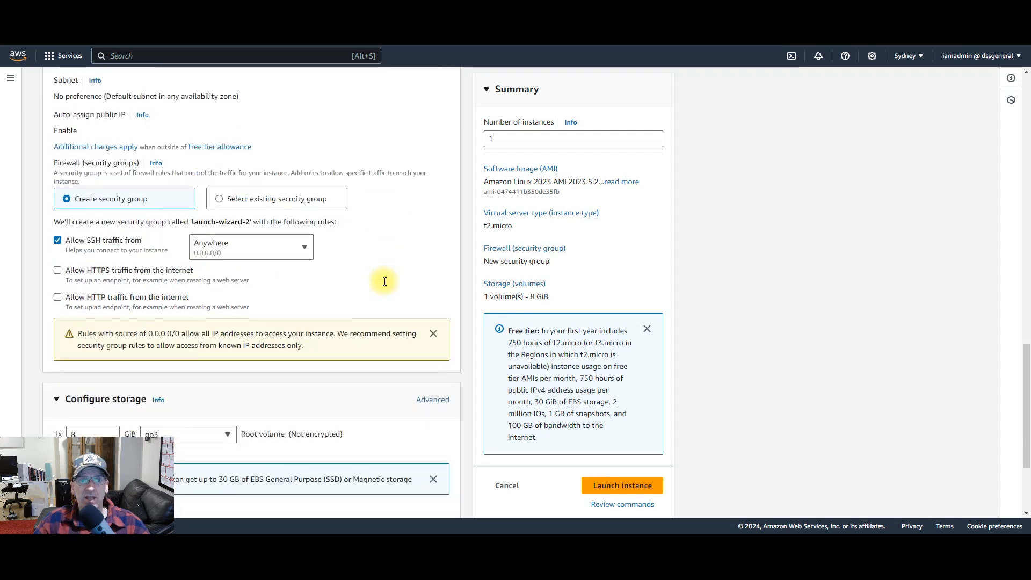
scroll(408, 226, up, 1)
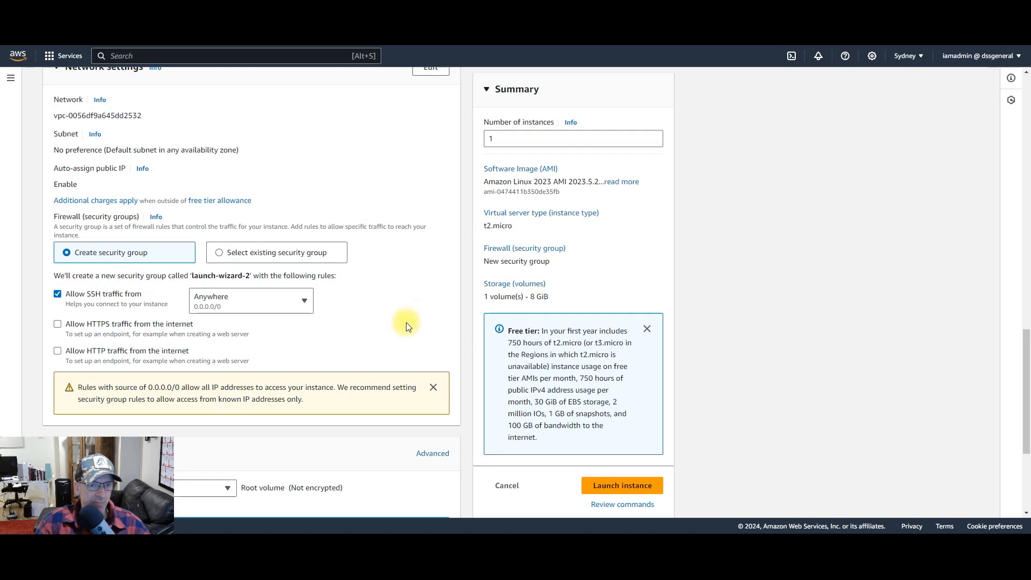
click(299, 308)
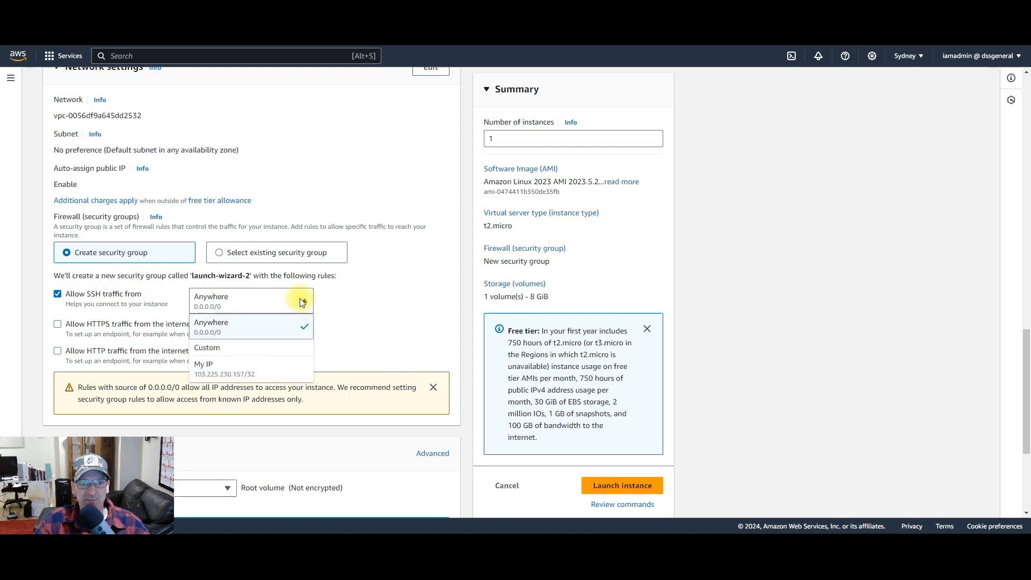
click(299, 367)
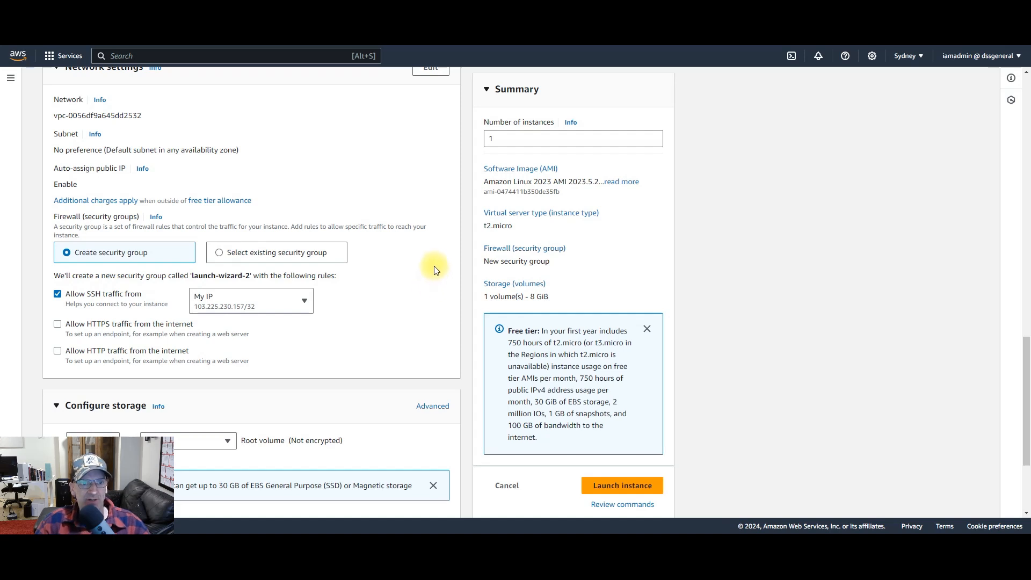
- Show the advanced storage settings and set the root EBS volume, Volume 1, to Encrypted
scroll(435, 266, down, 2)
scroll(433, 264, down, 1)
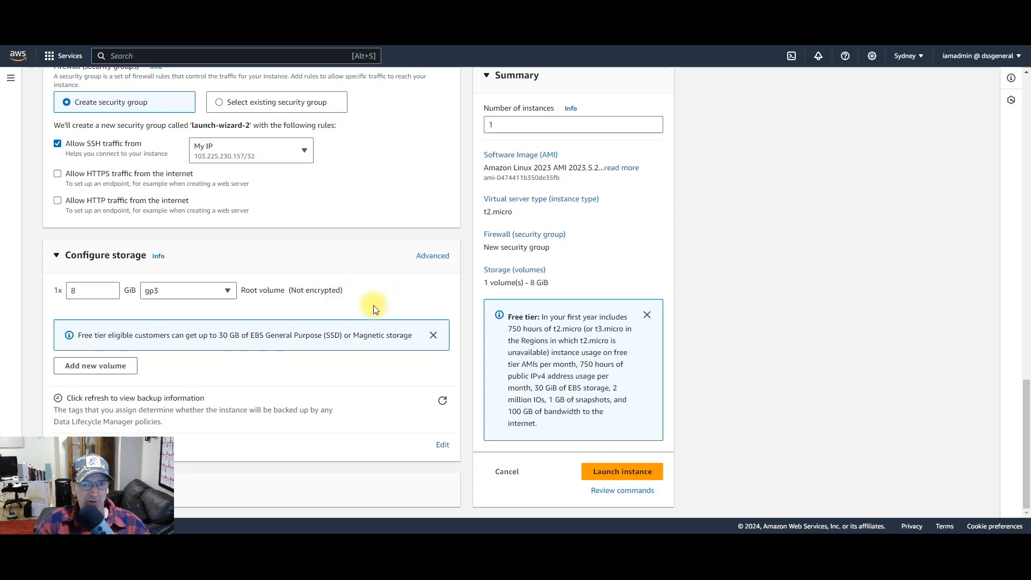
click(433, 256)
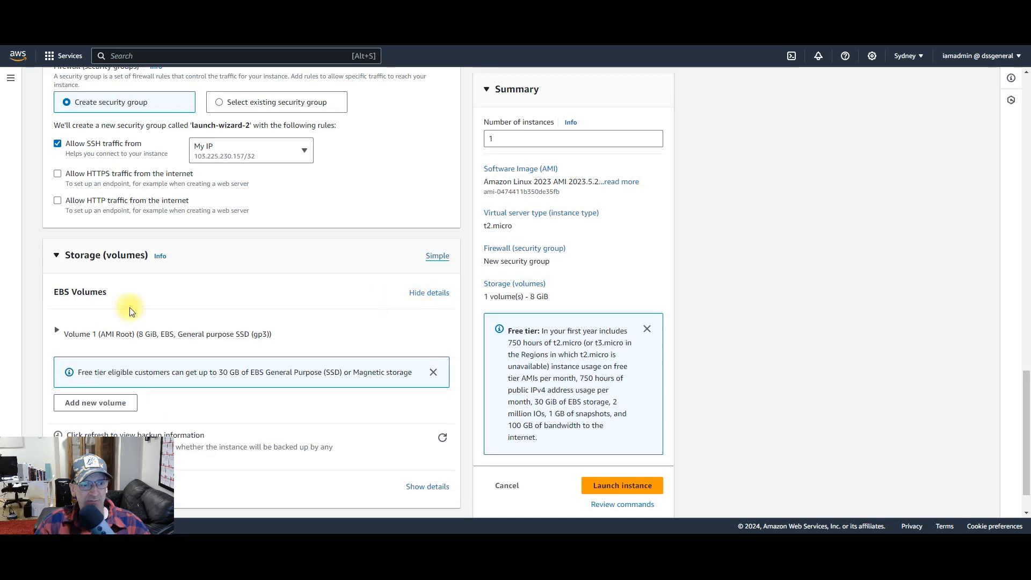
click(58, 333)
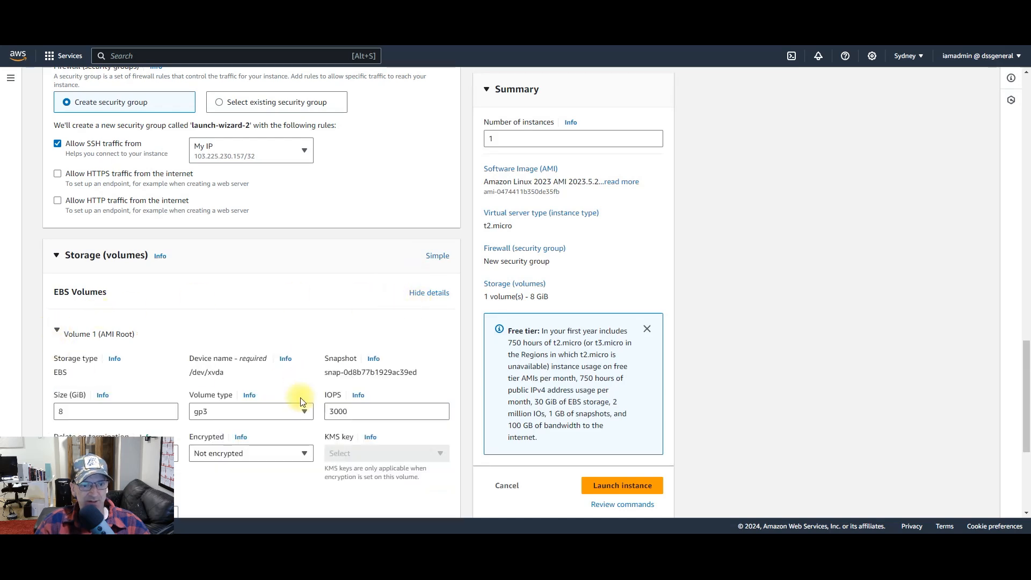
click(288, 451)
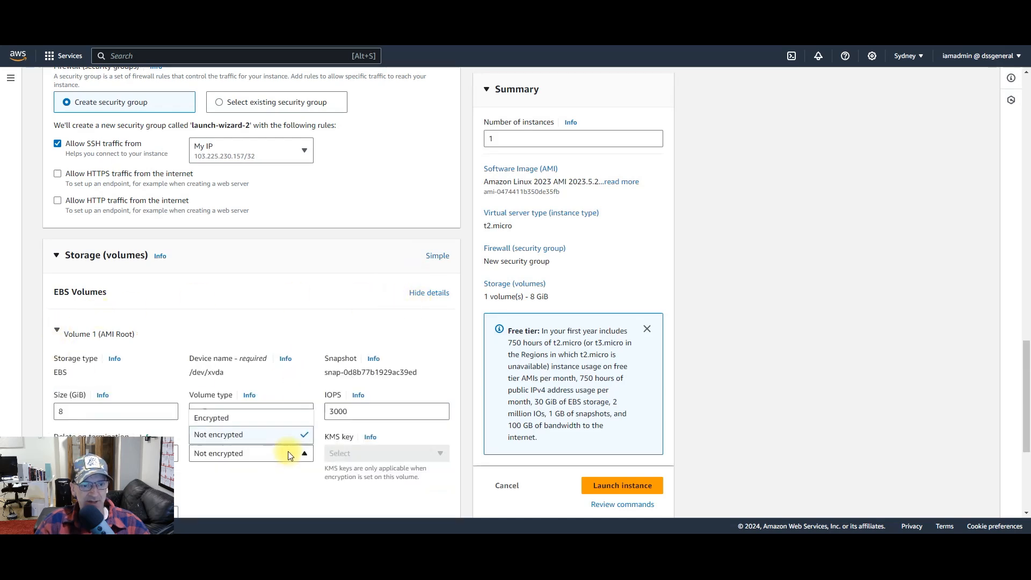
click(280, 418)
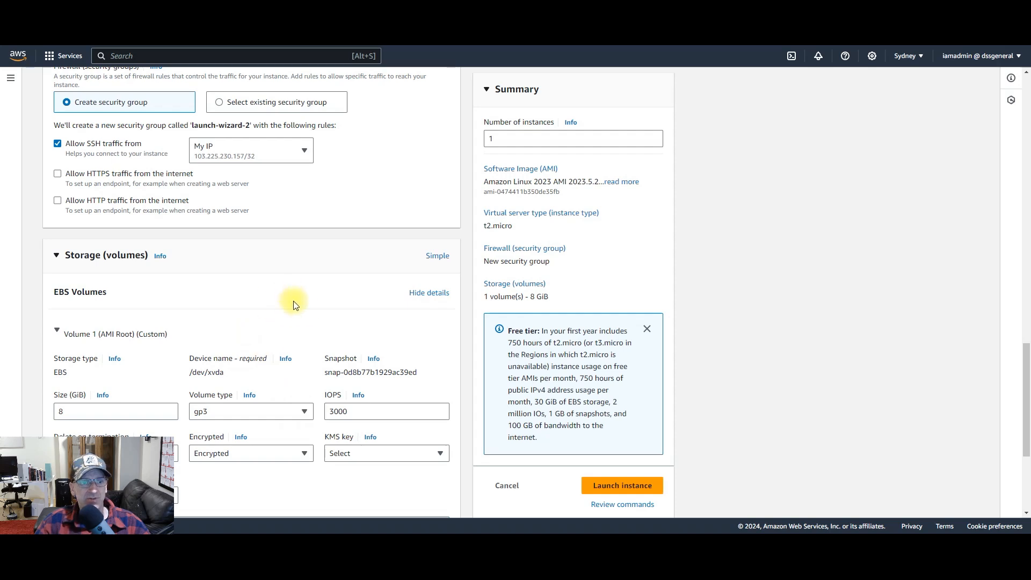
- Launch the configured instance and return to the list of instances
scroll(430, 457, down, 4)
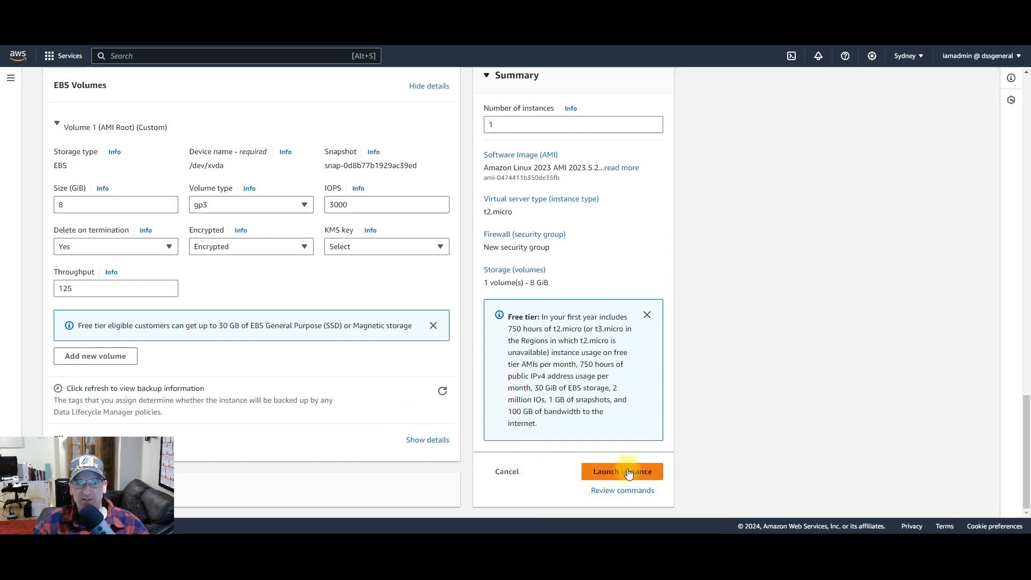
click(598, 472)
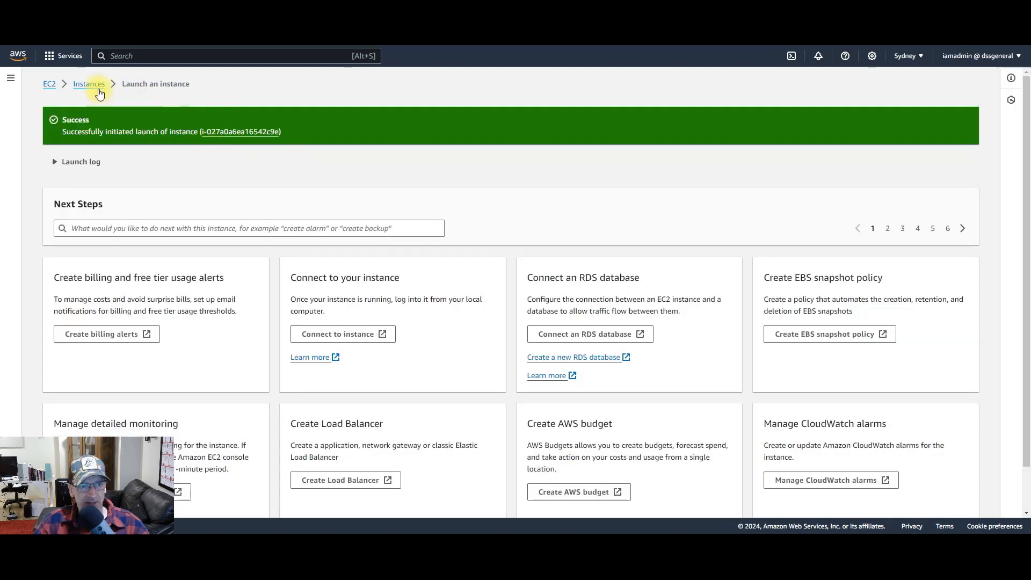
click(89, 84)
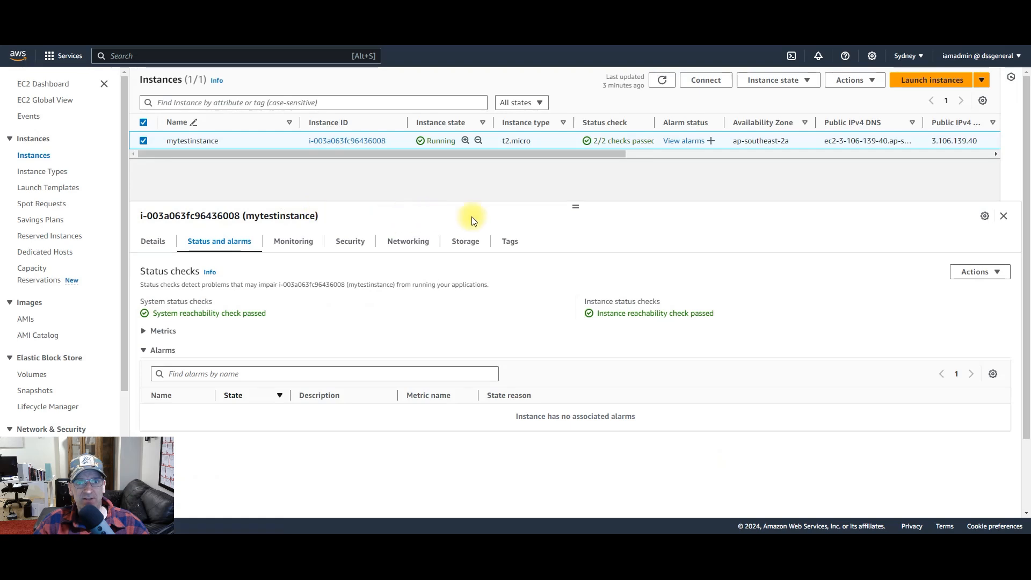
- Refresh the instances list and select only mytestinstnce2 to view its status checks
click(663, 81)
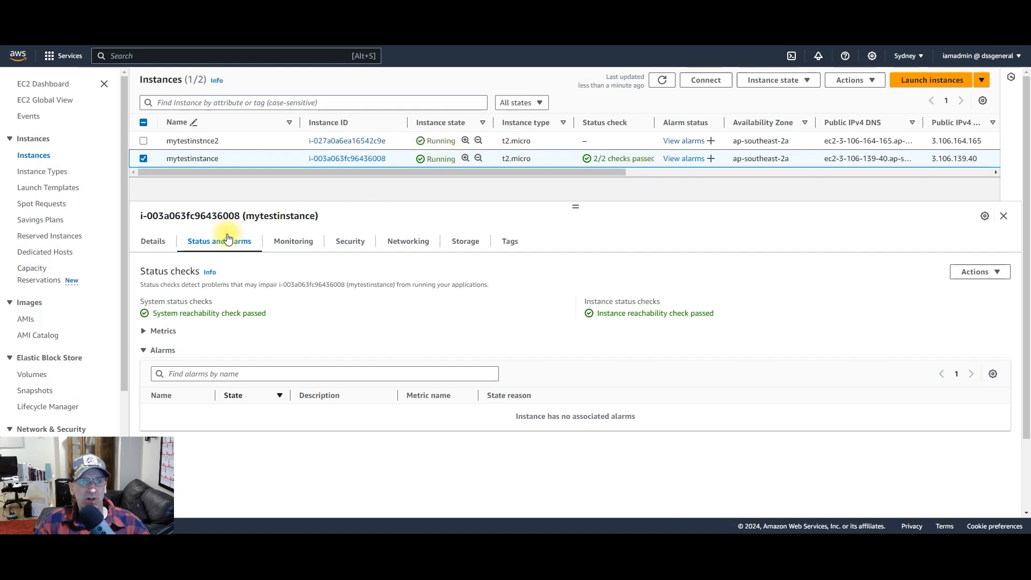
click(144, 141)
click(145, 159)
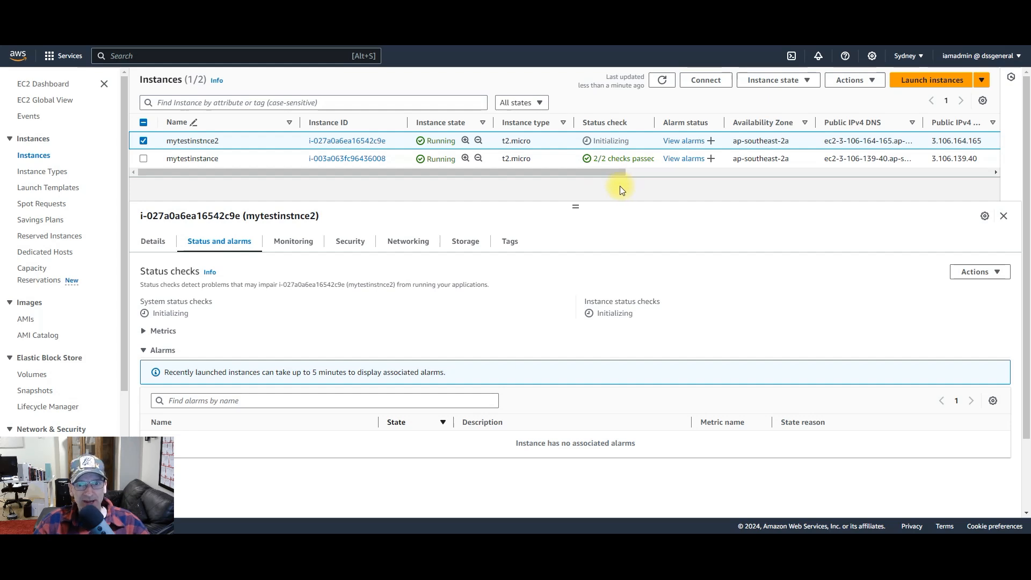
- Terminate both mytestinstnce2 and mytestinstance, and refresh the instances list to check their state
click(144, 158)
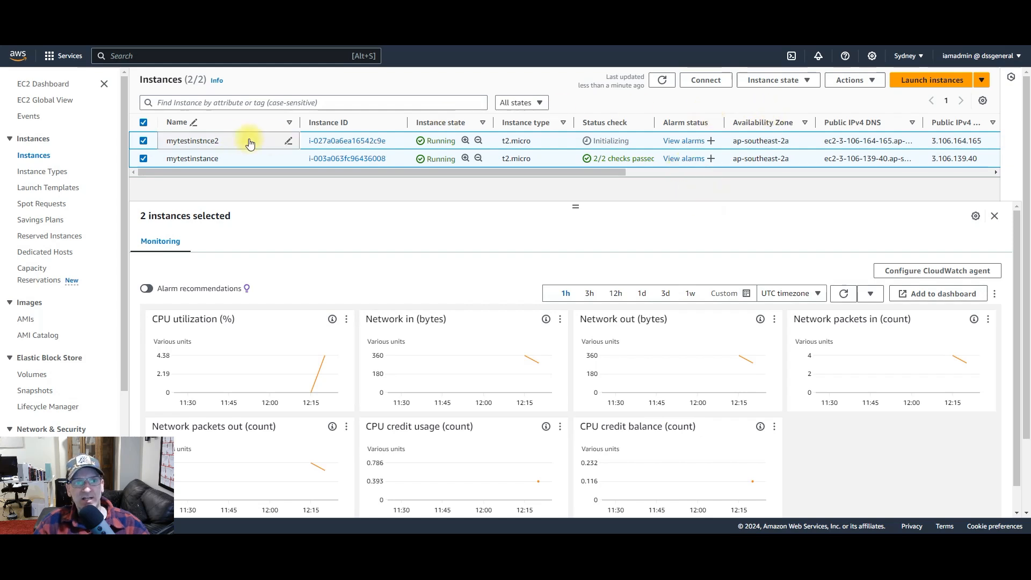
click(809, 83)
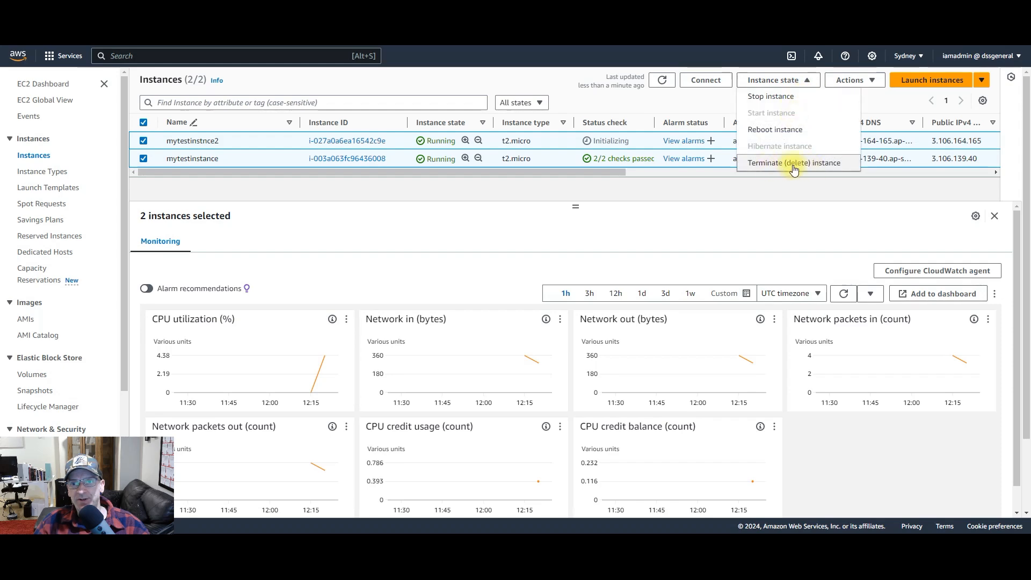
click(802, 164)
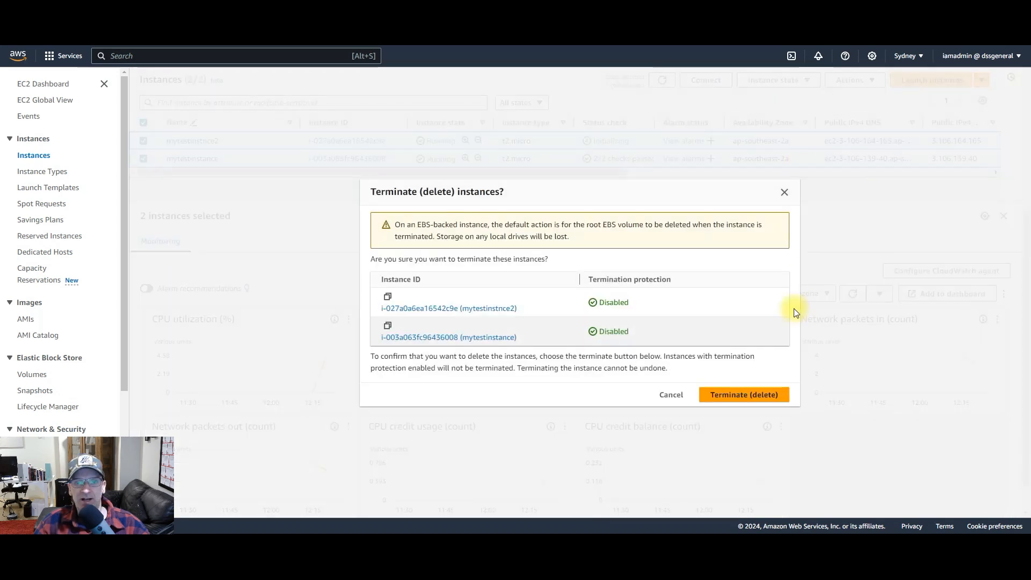
click(750, 394)
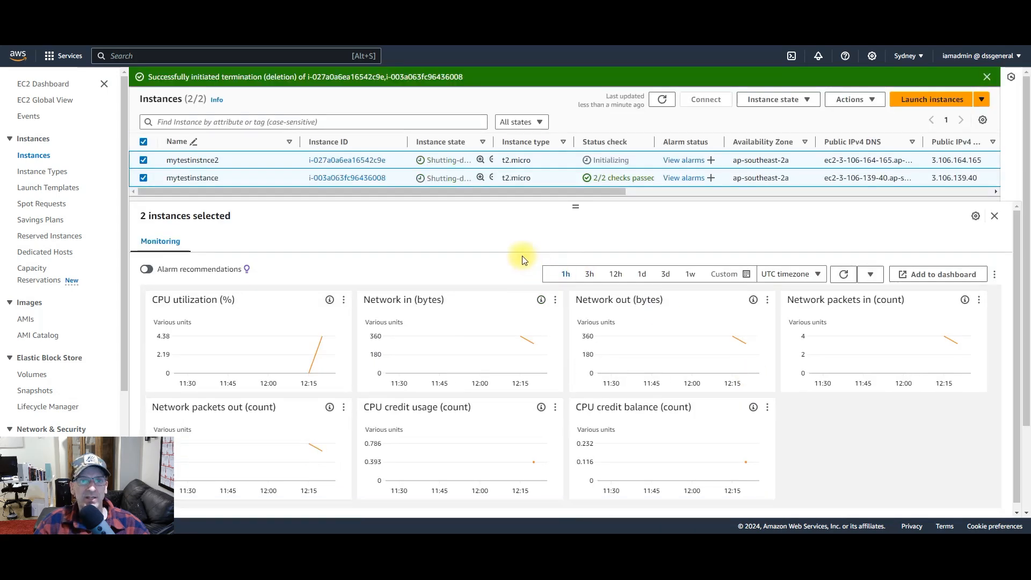
click(664, 103)
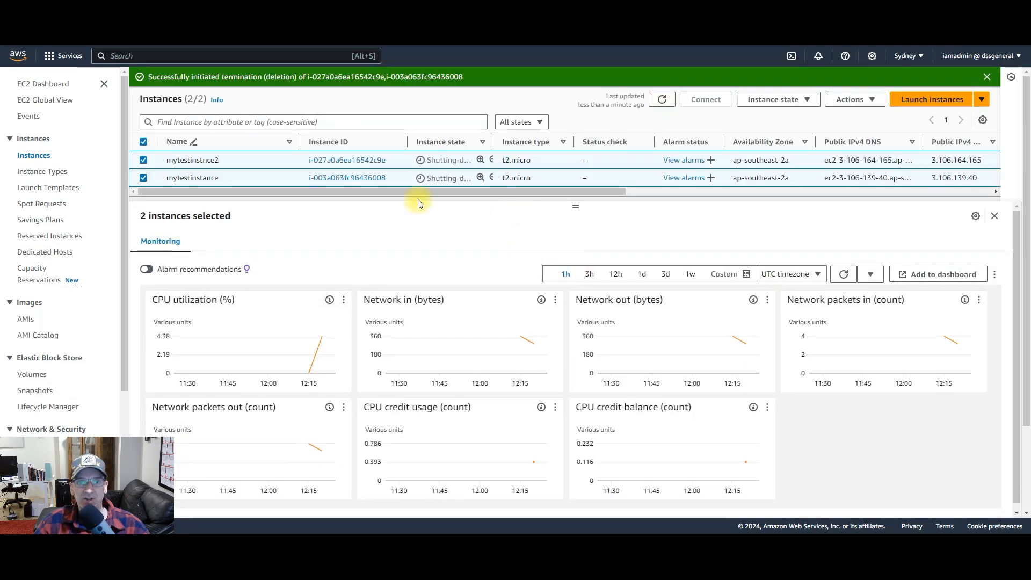